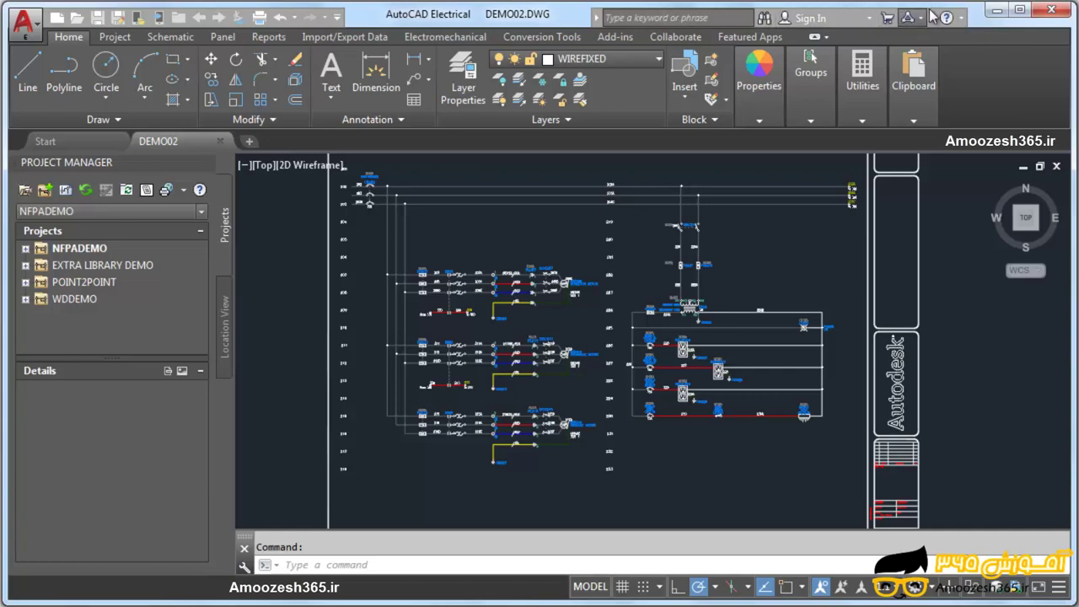
- Collapse and re-expand the search box, then check Layer to add the WIREFIXED layer list
click(597, 18)
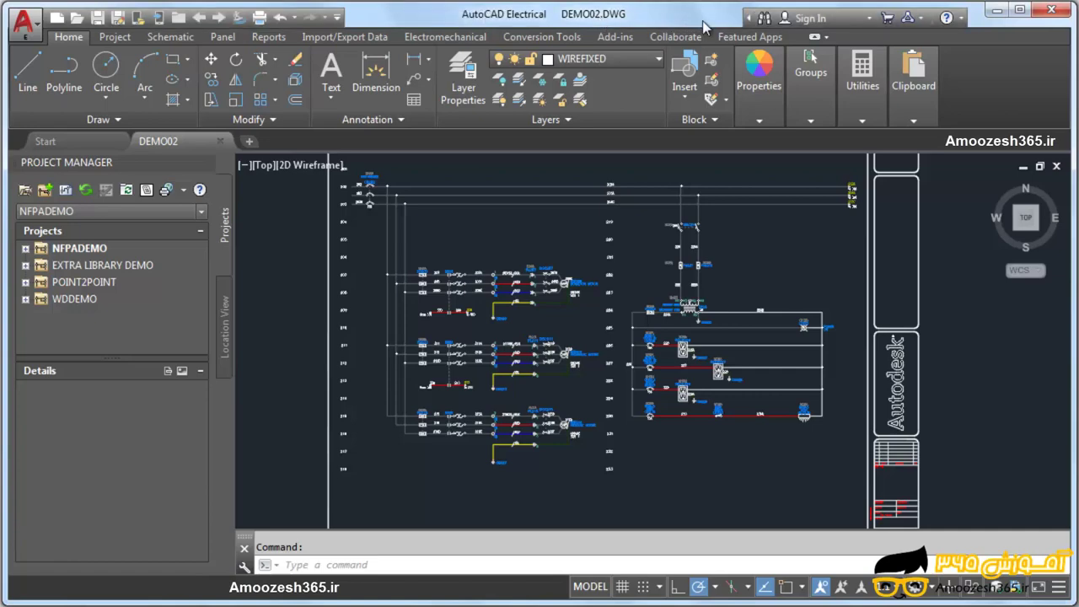
click(747, 18)
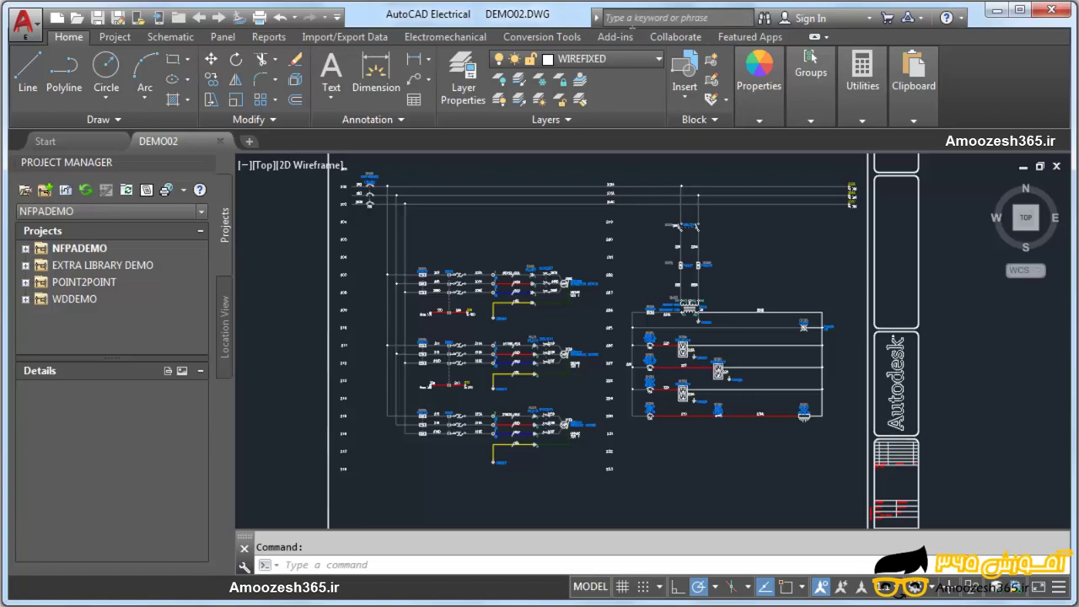
click(597, 17)
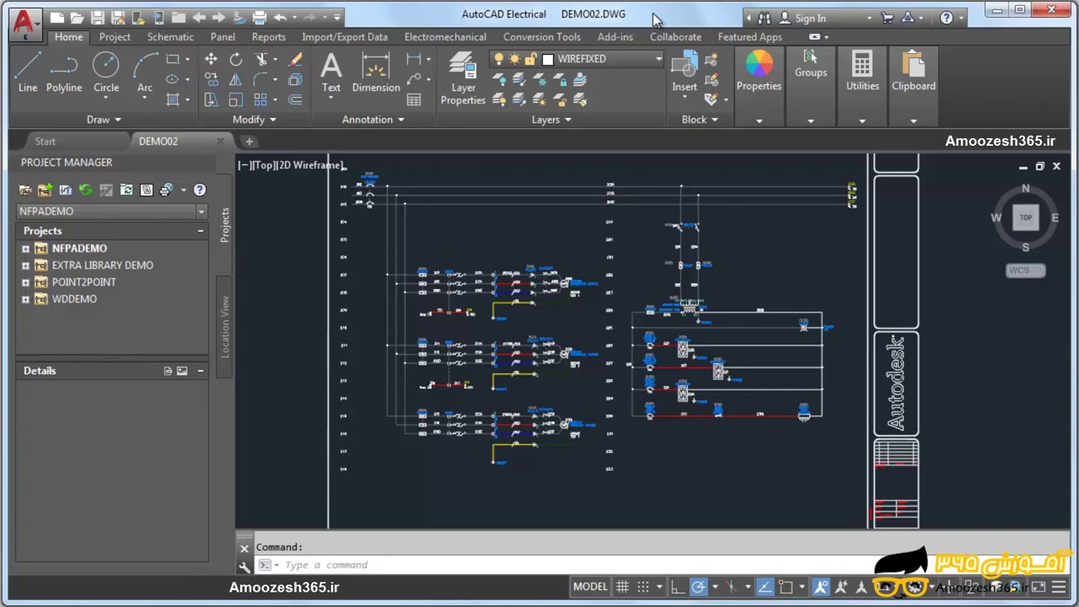
click(748, 17)
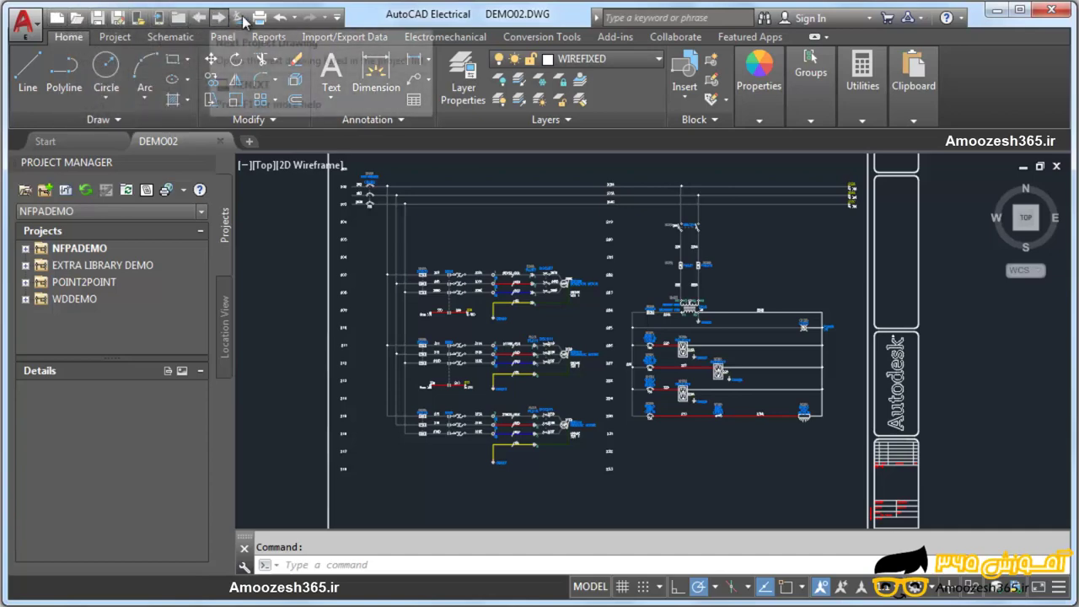
click(337, 19)
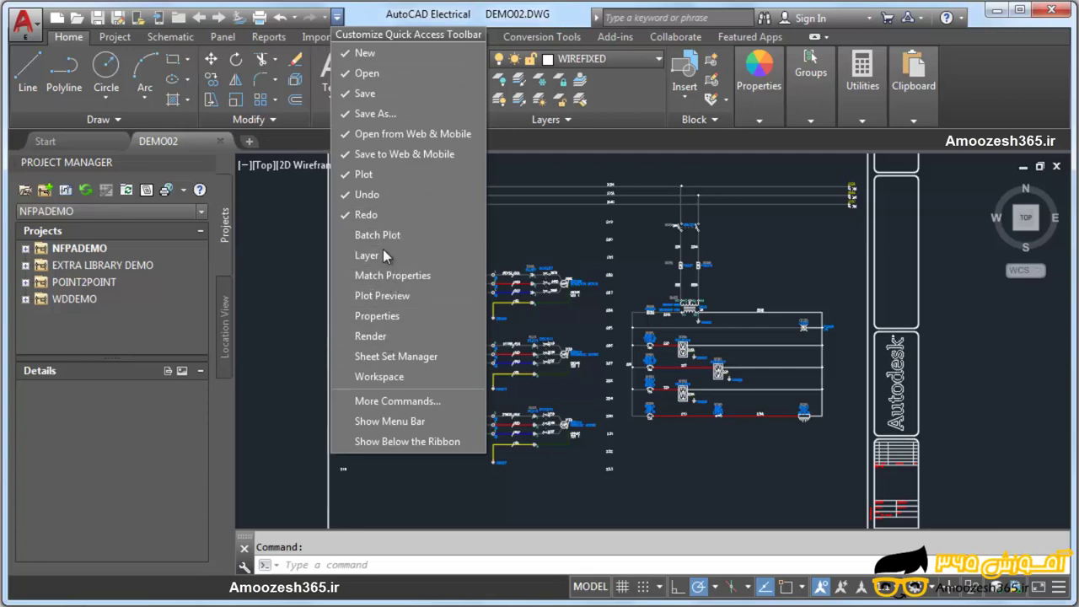
click(376, 255)
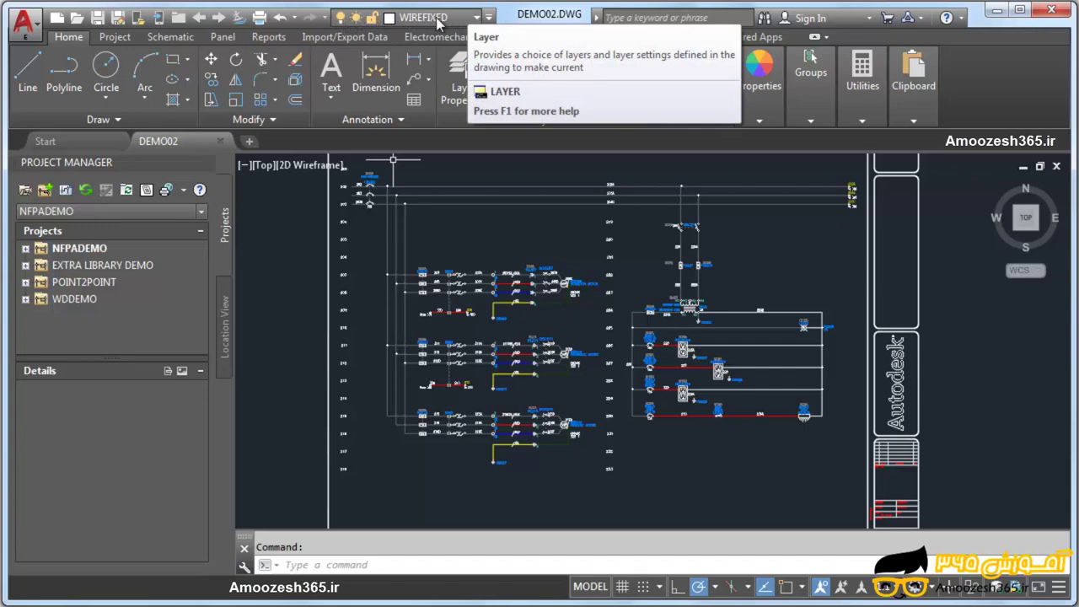
- Check Properties in the Customize Quick Access Toolbar list
click(490, 17)
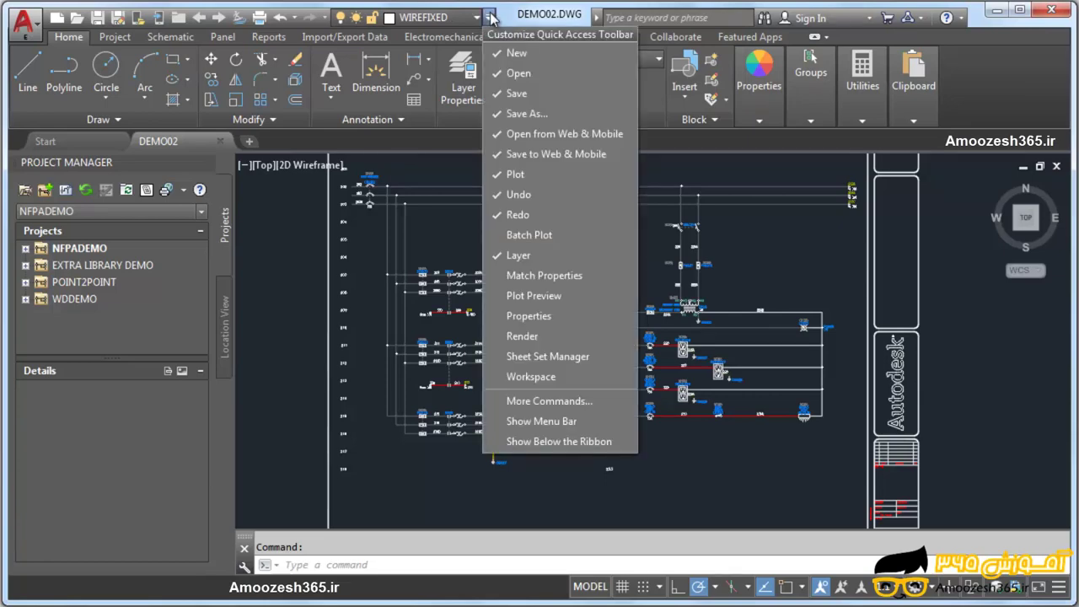
click(538, 317)
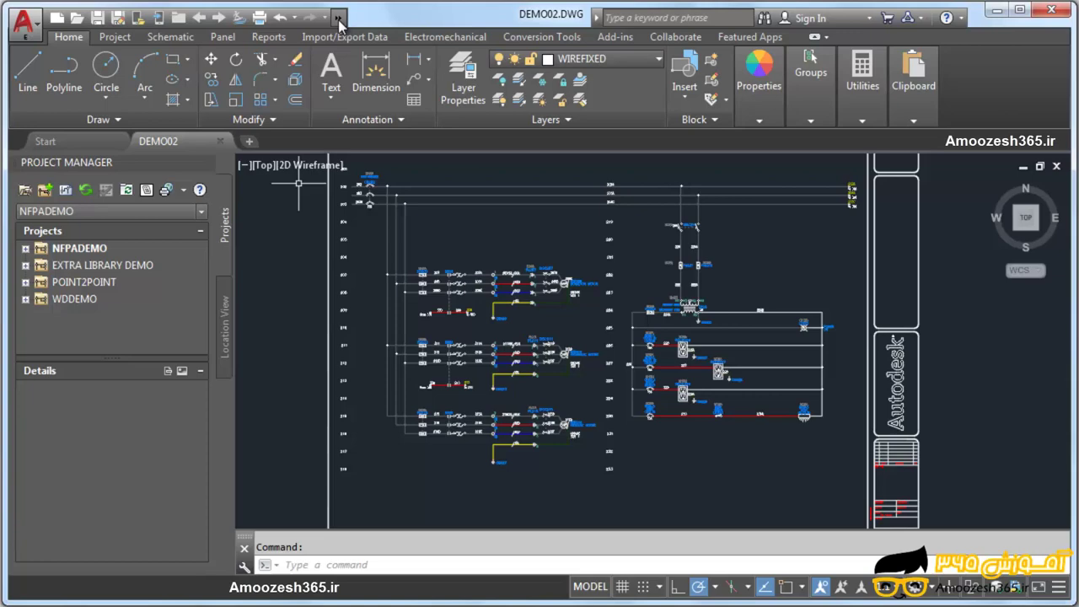
- Check the overflowed commands, then collapse the InfoCenter search box so the Layer list fits
click(339, 18)
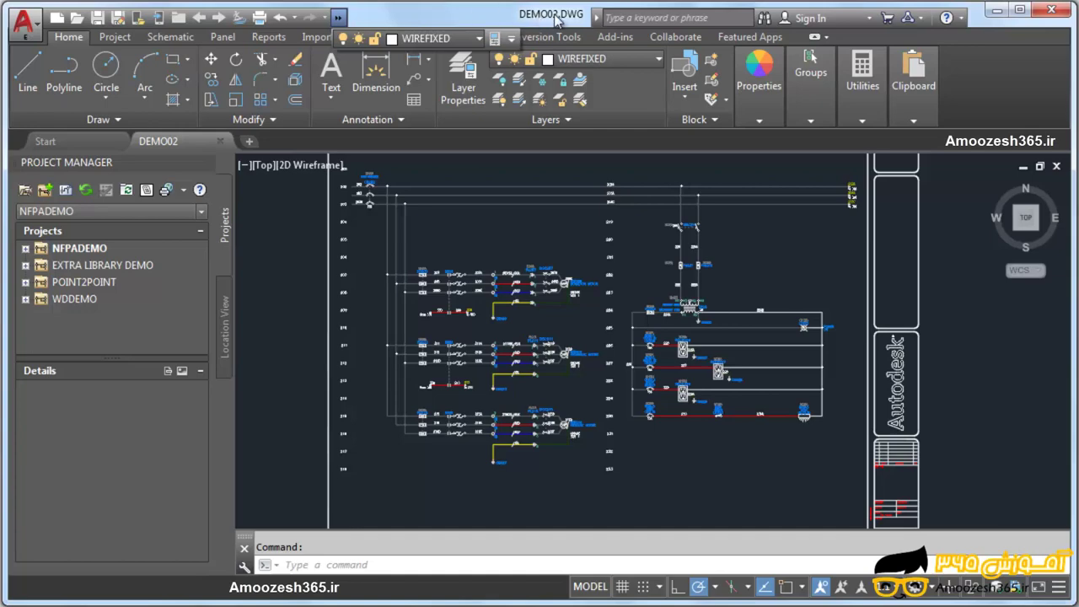
click(595, 18)
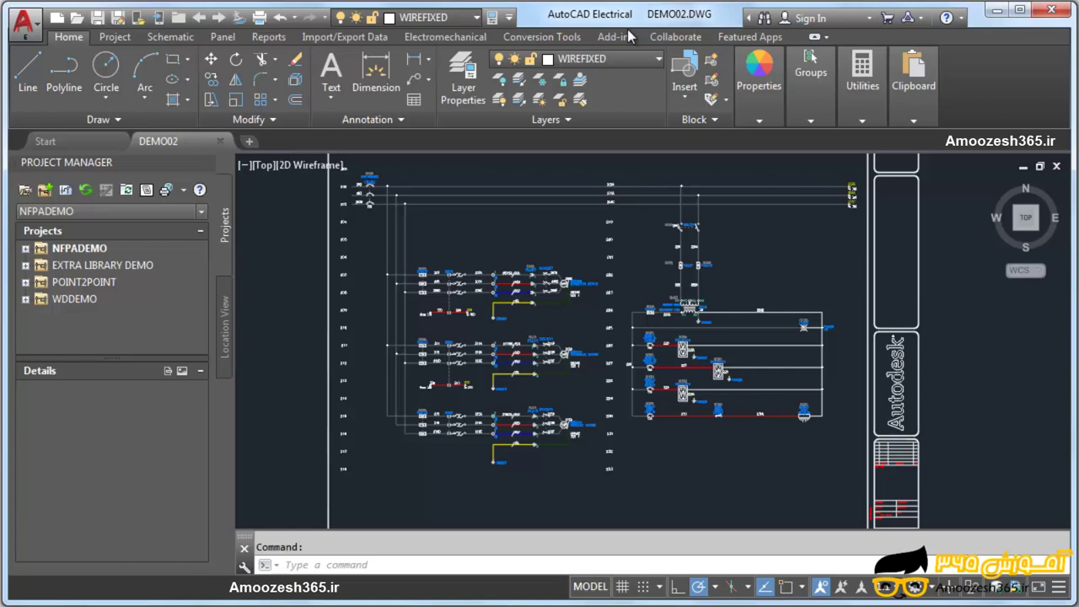
click(510, 18)
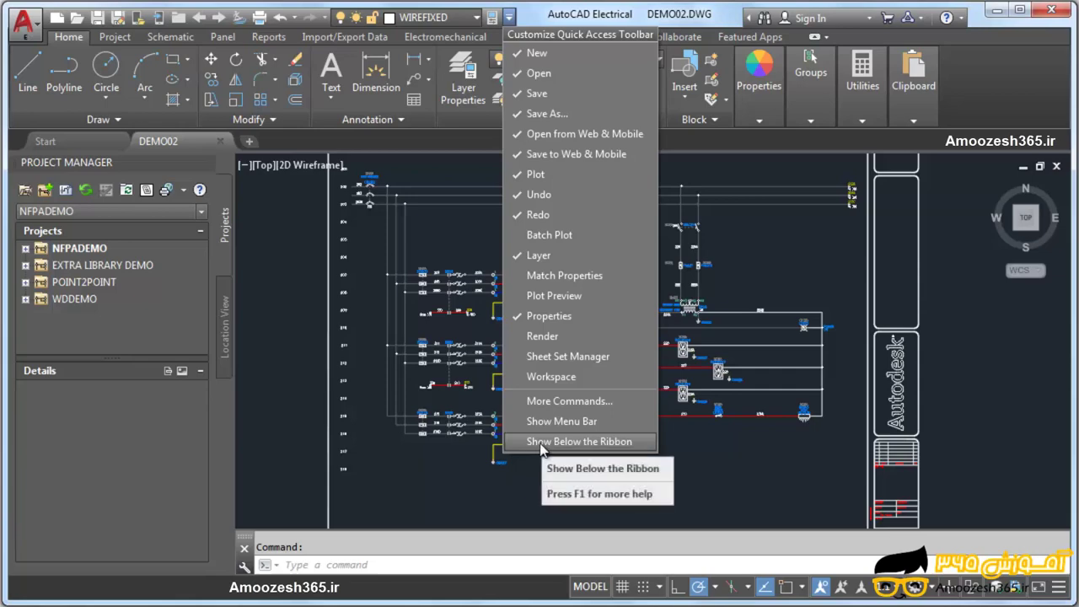
- Set the quick access toolbar to Show Below the Ribbon
click(541, 443)
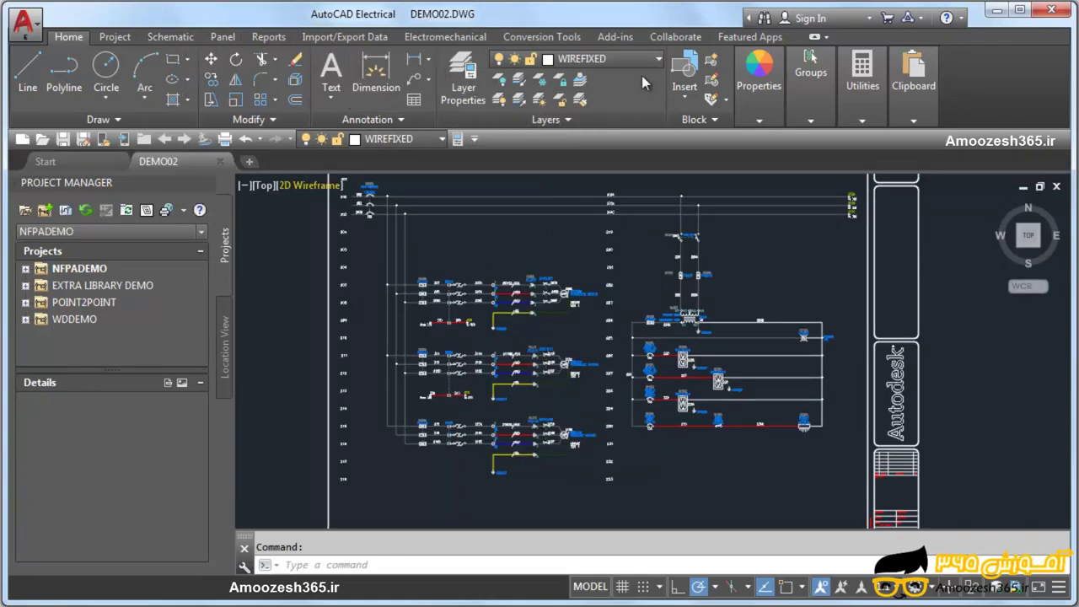
click(759, 84)
- Check Render and Workspace in the quick access toolbar customization list
click(475, 140)
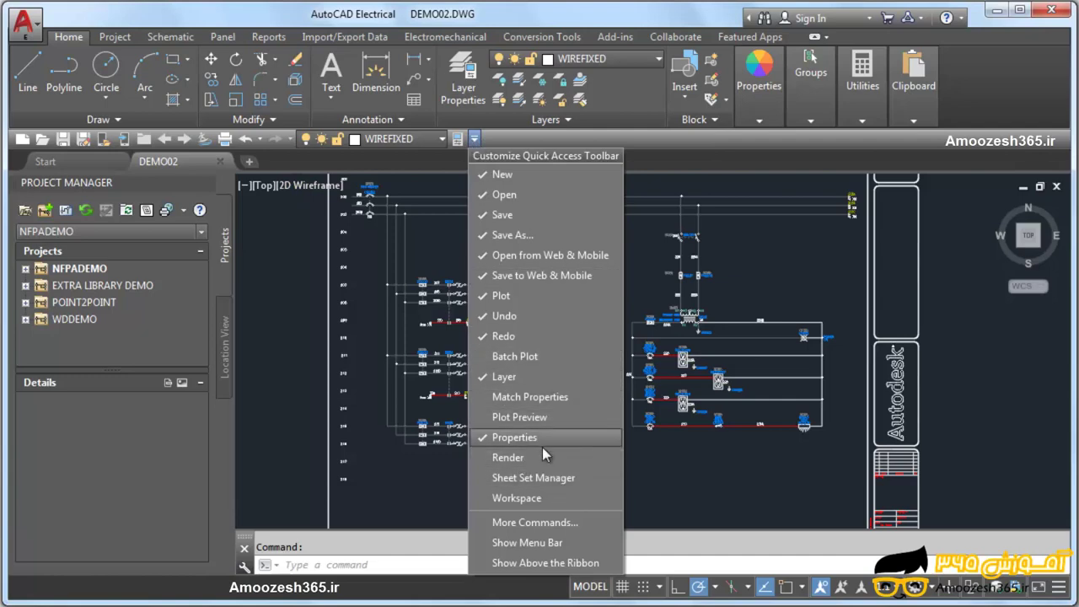
click(525, 458)
click(494, 139)
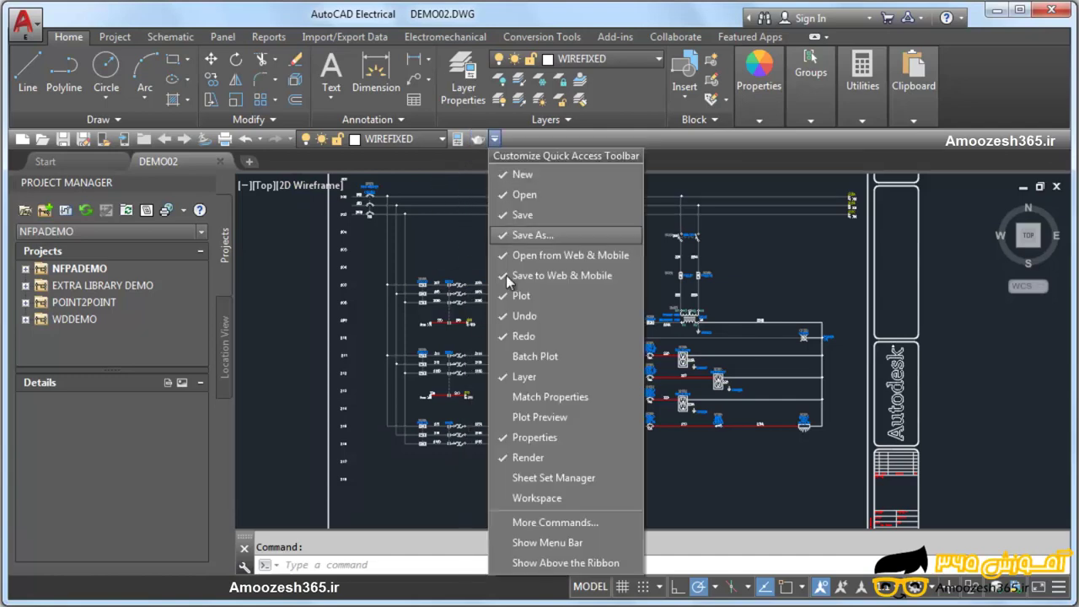
click(552, 497)
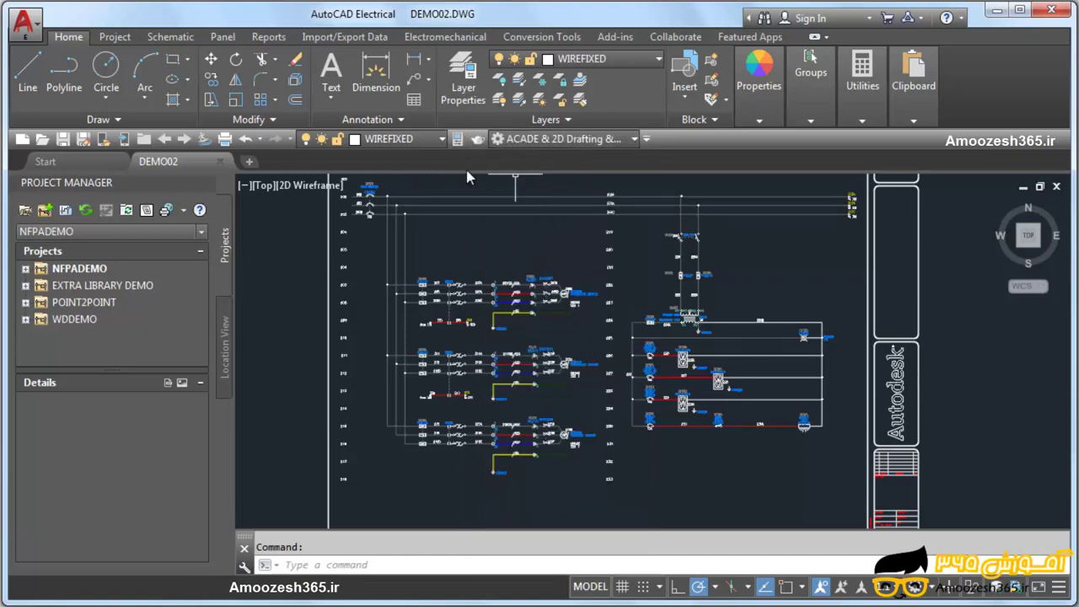
click(645, 140)
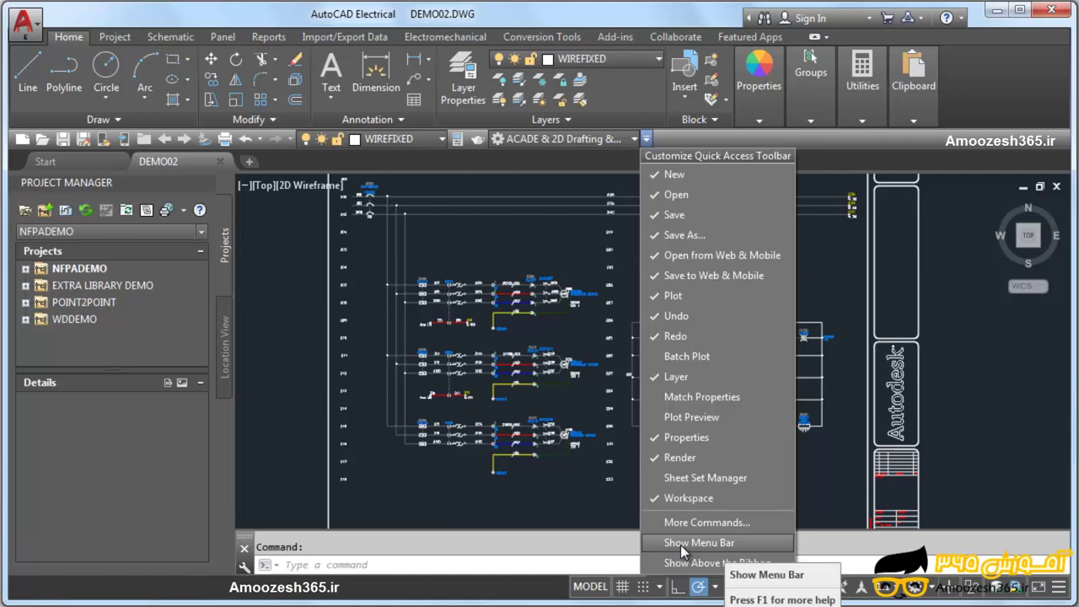
- Choose Show Menu Bar and browse its File, Edit and View menus
click(680, 545)
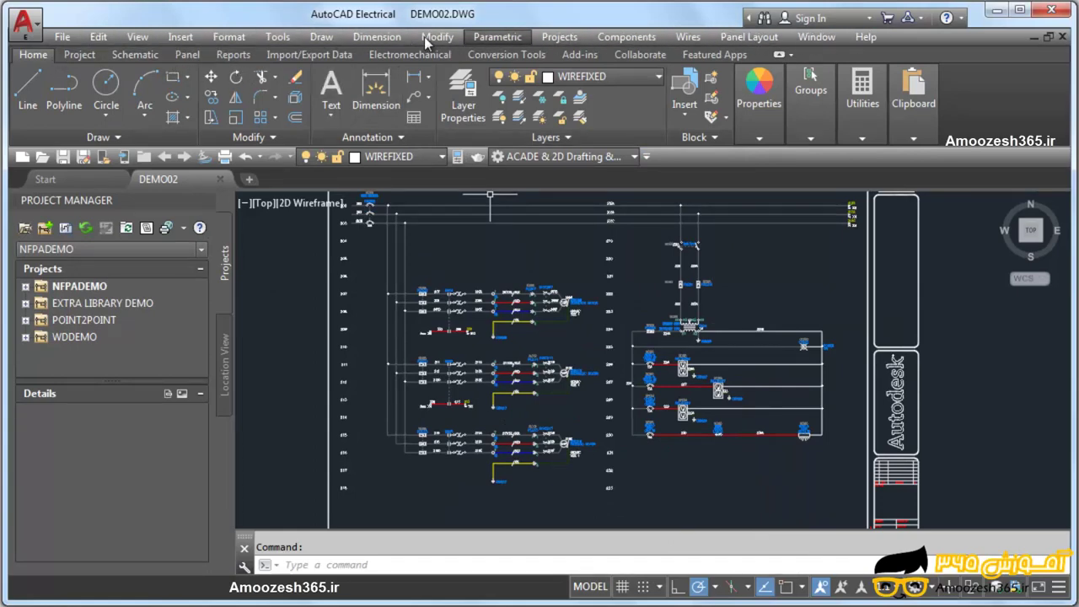
click(58, 39)
click(55, 39)
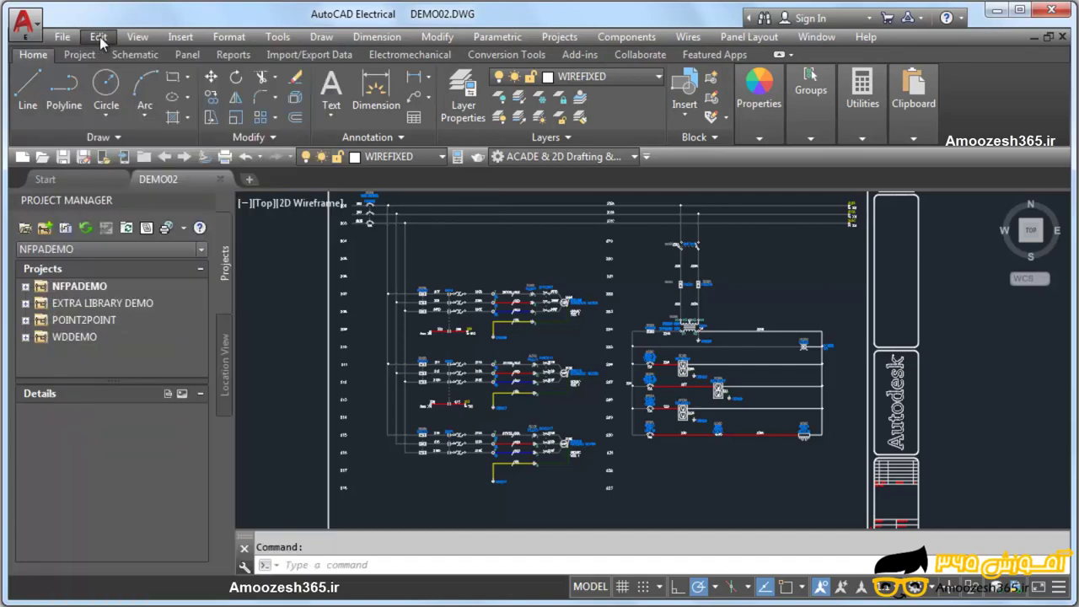
click(98, 38)
click(99, 40)
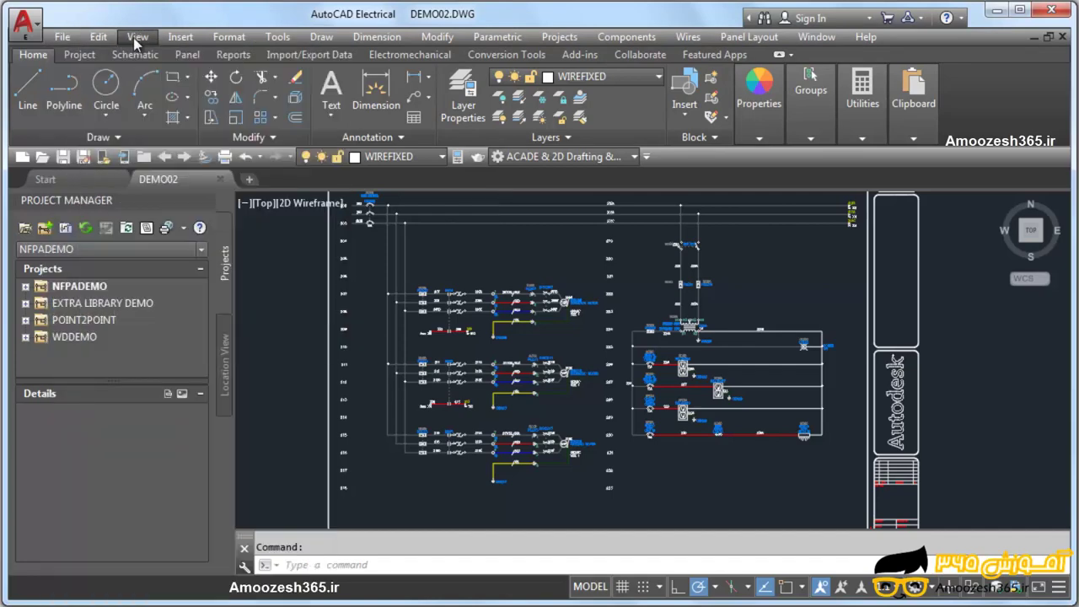
click(137, 39)
click(137, 38)
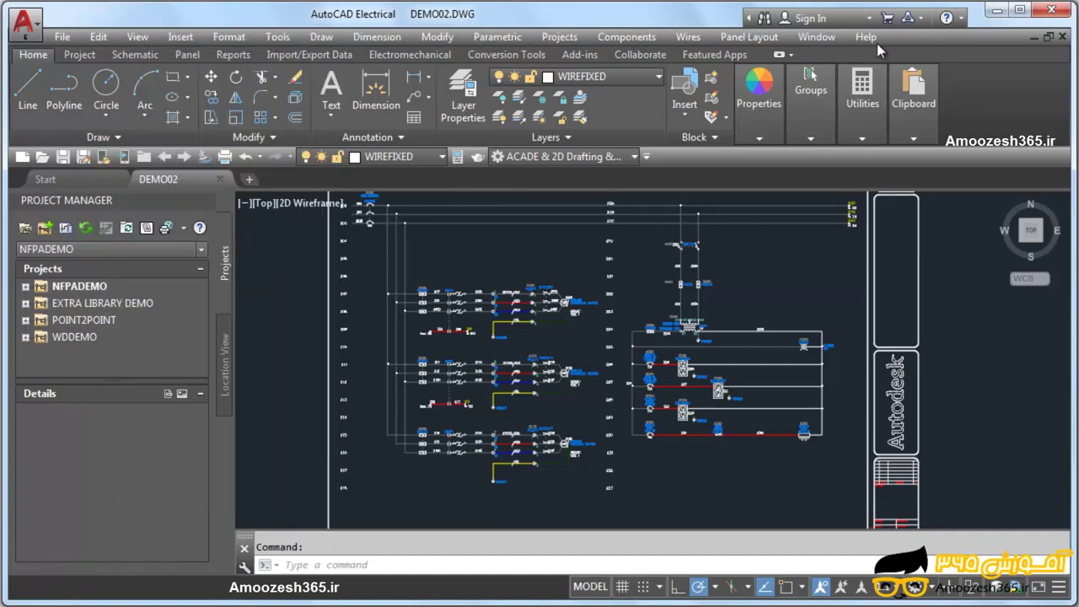
- Hide the menu bar and uncheck Layer and Properties from the quick access toolbar
click(647, 159)
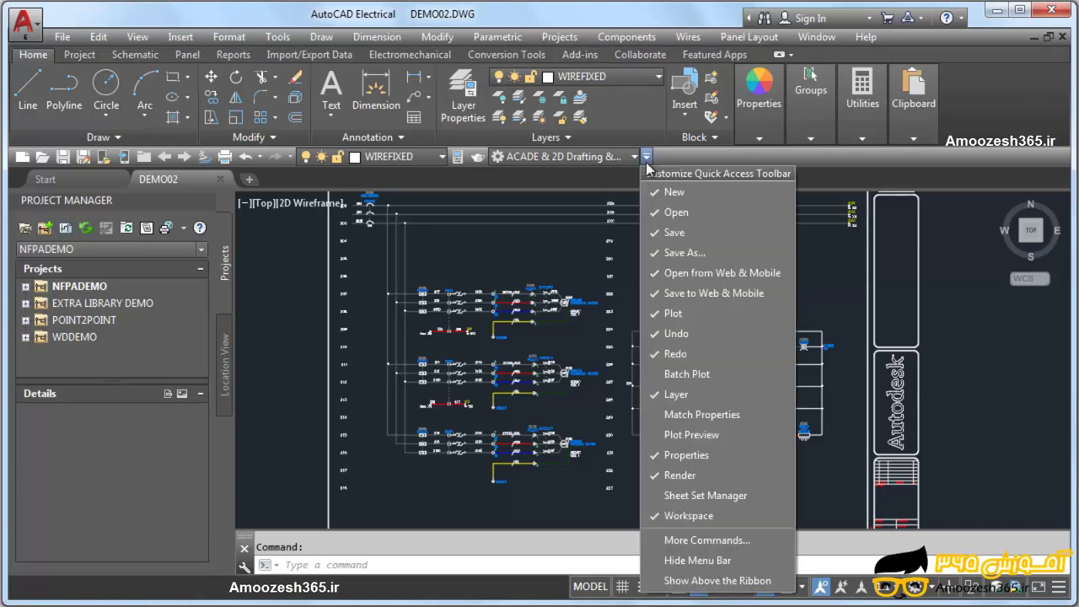
click(698, 560)
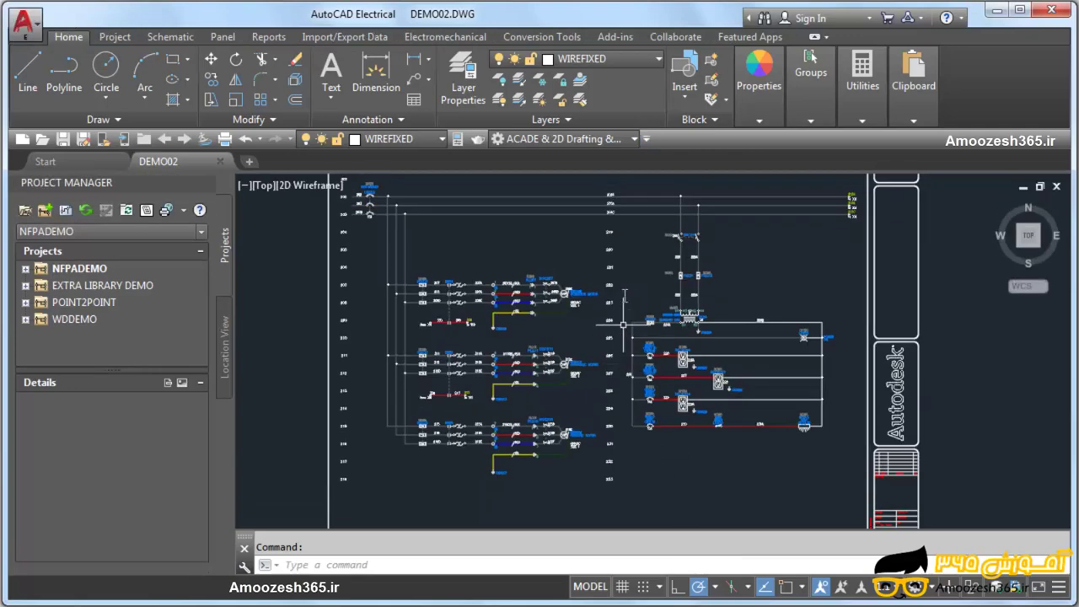
click(646, 141)
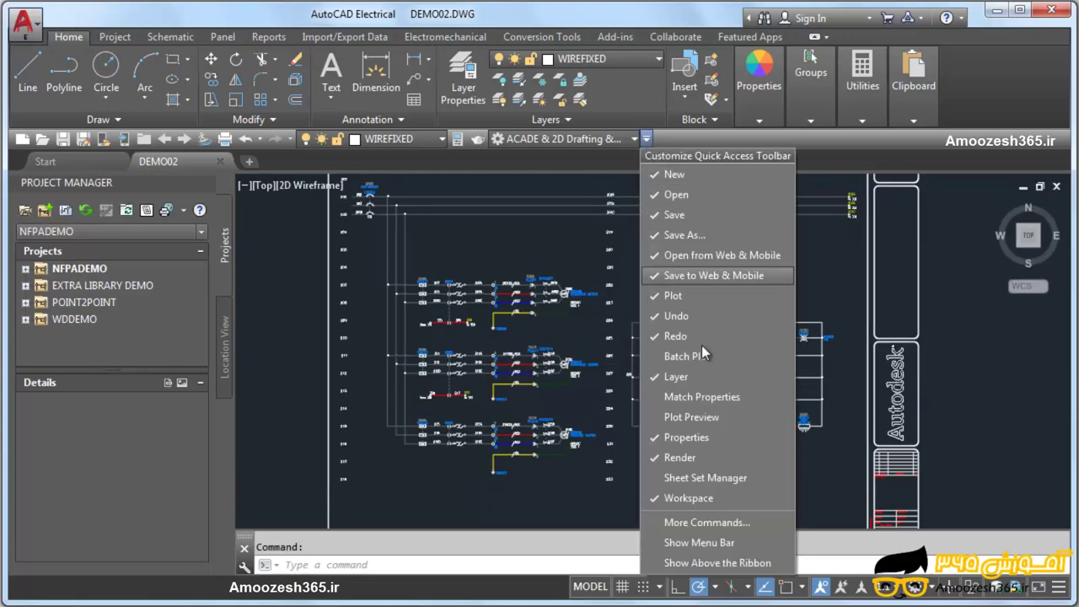
click(679, 379)
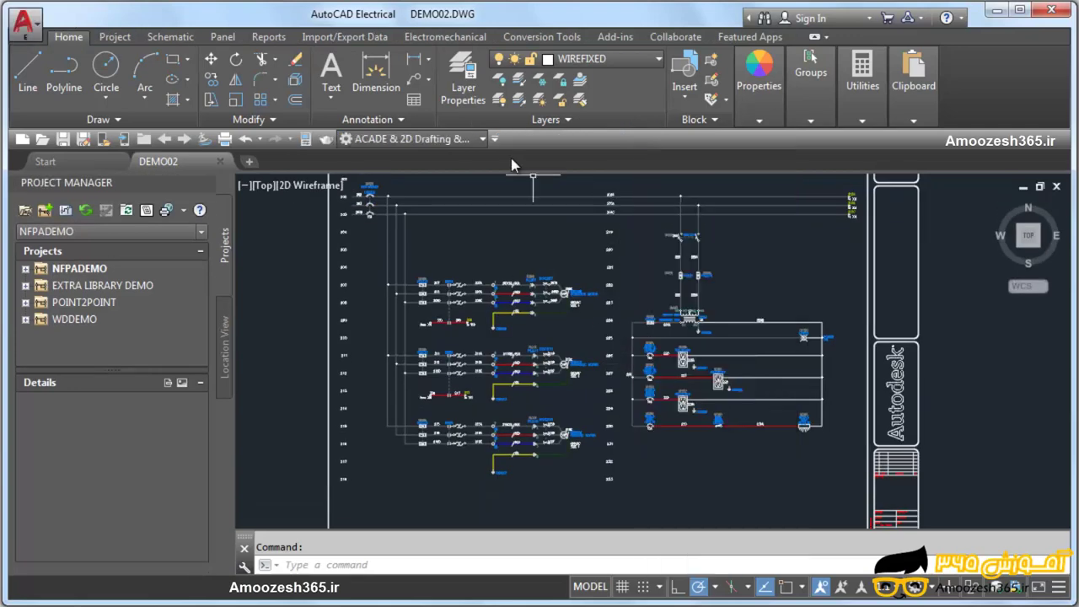
click(495, 139)
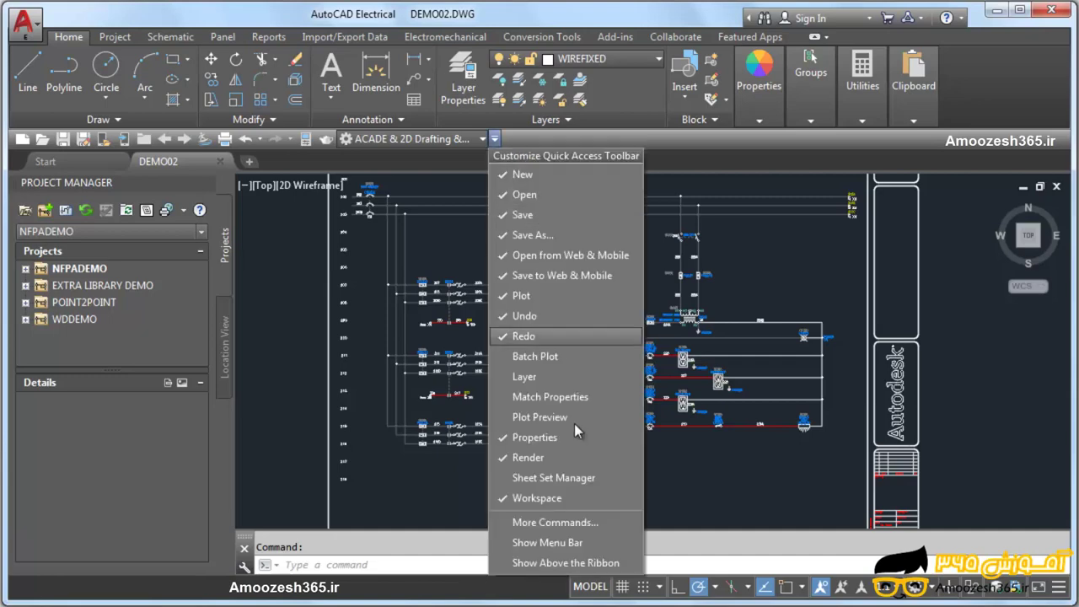
click(527, 438)
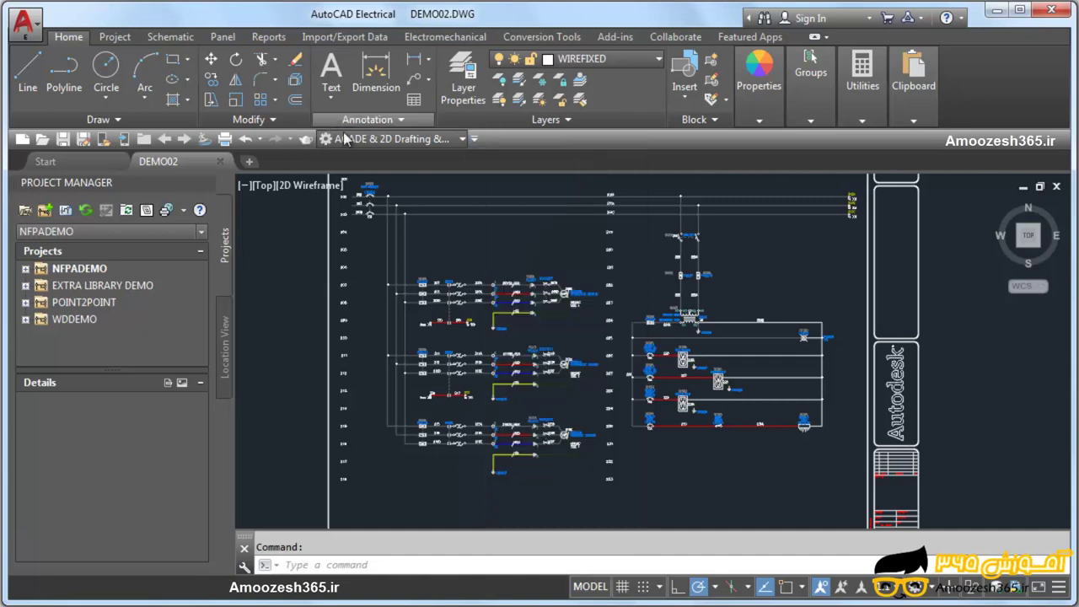
- Uncheck Workspace, Render, Undo and Redo from the quick access toolbar
click(474, 140)
click(498, 497)
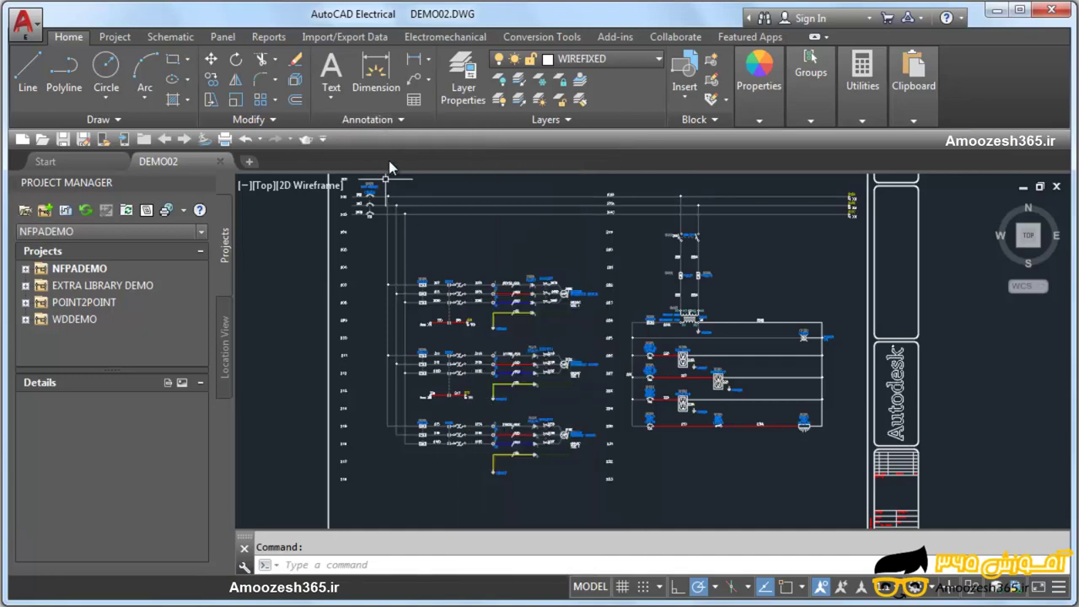
click(322, 139)
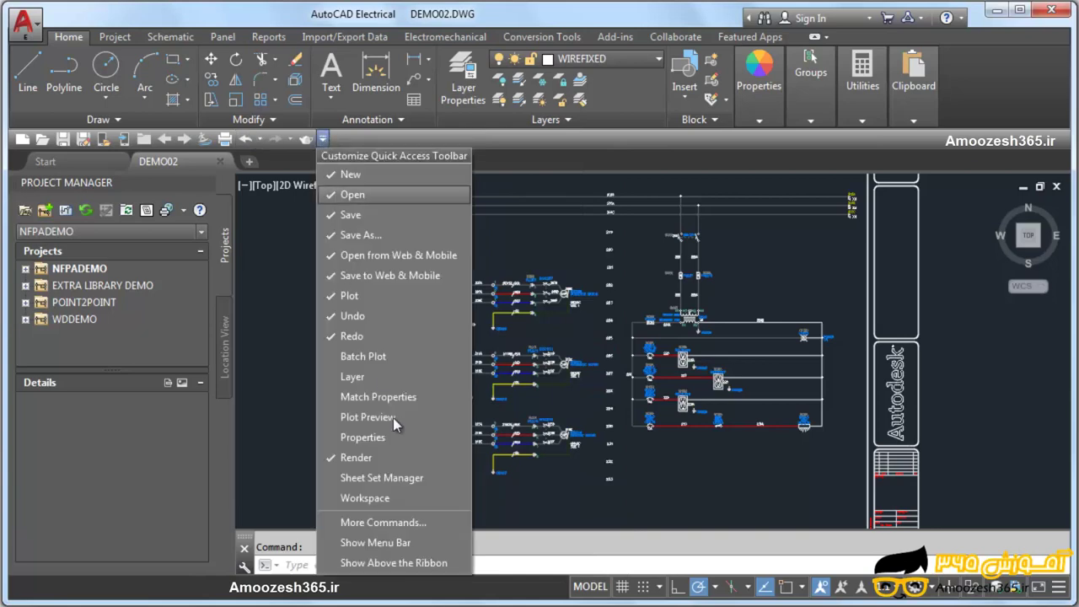
click(363, 457)
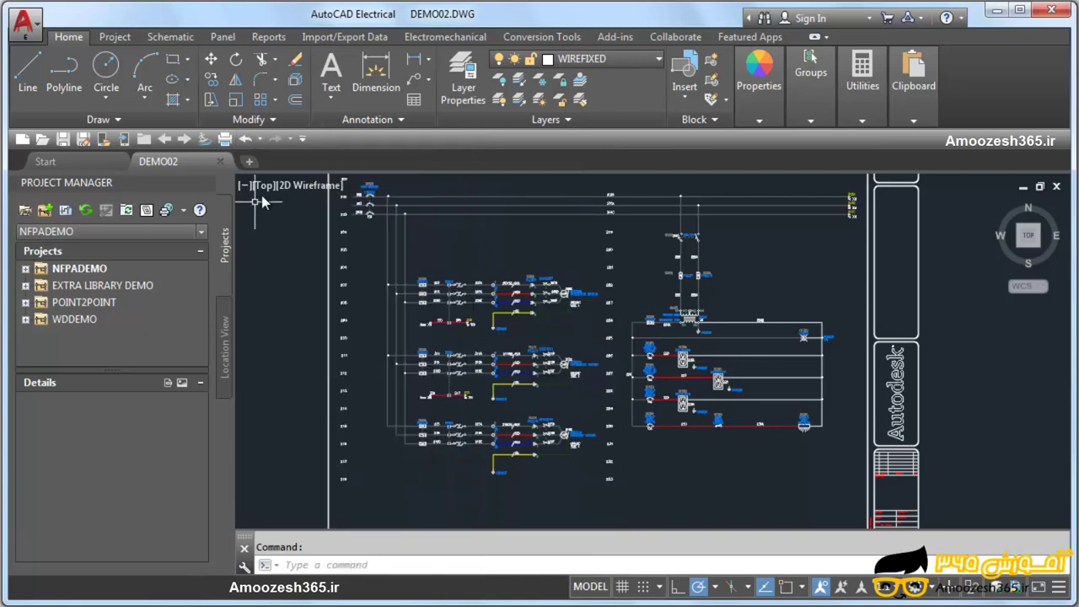
click(302, 139)
click(337, 310)
click(271, 139)
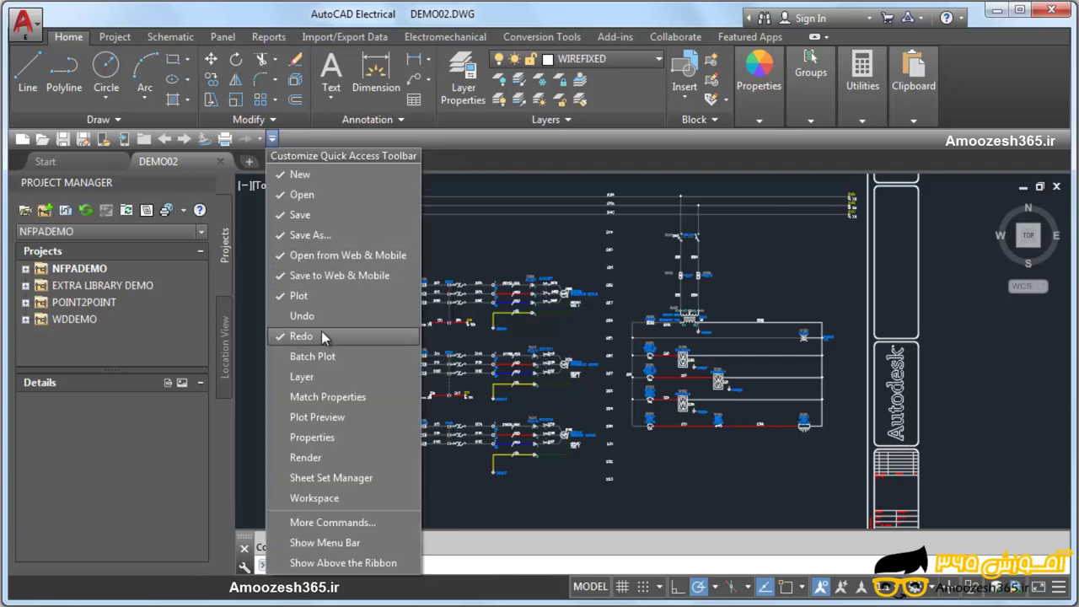
click(321, 330)
click(242, 139)
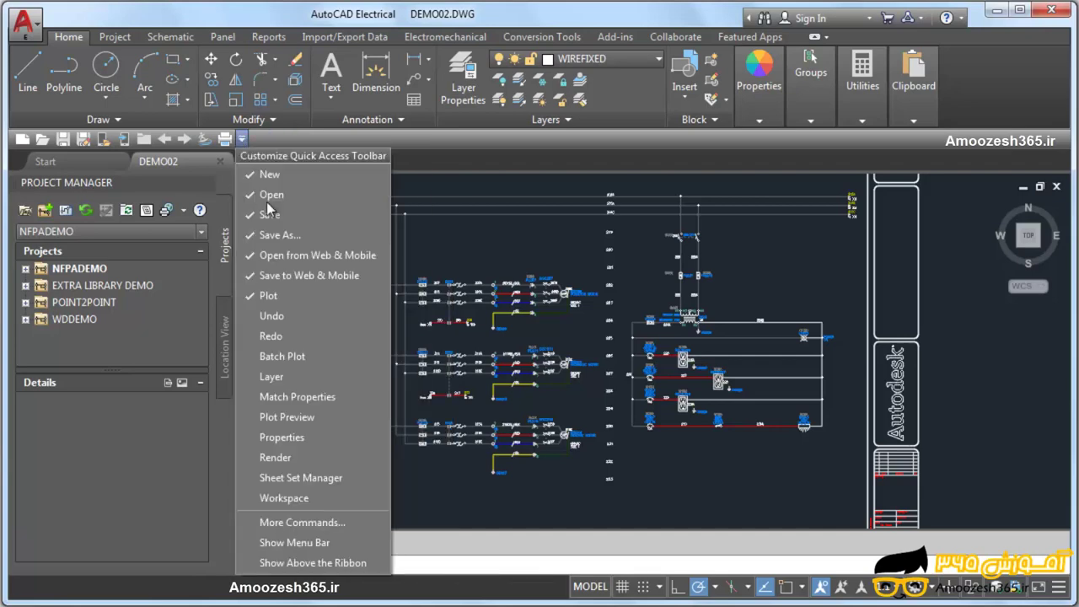
- Choose Show Above the Ribbon to return the toolbar to the title bar
click(313, 562)
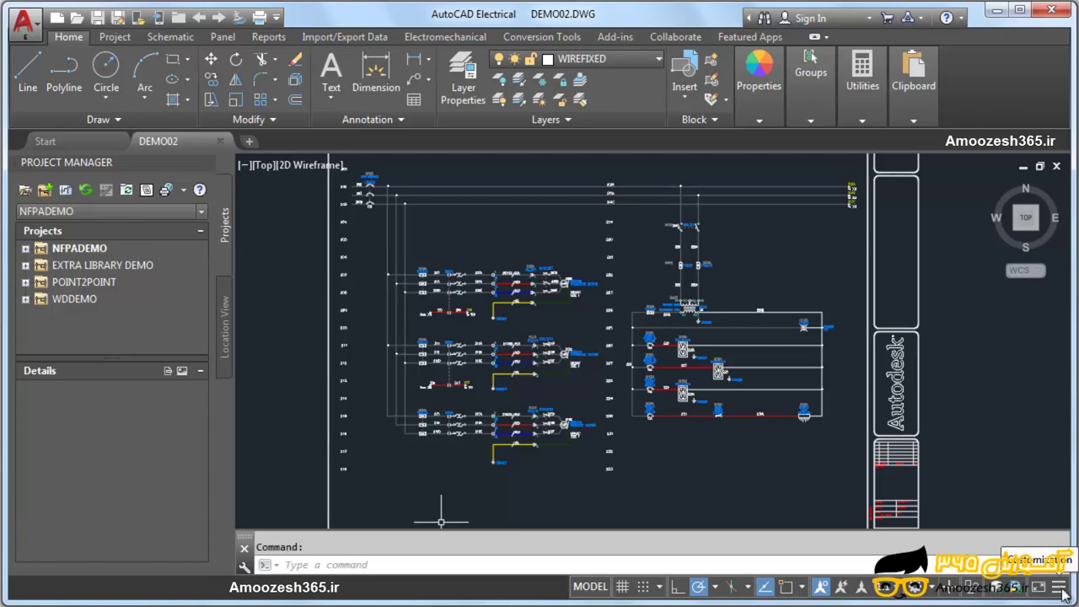
- Add Units, Gizmo, Transparency and Dynamic Input to the status bar
click(1061, 590)
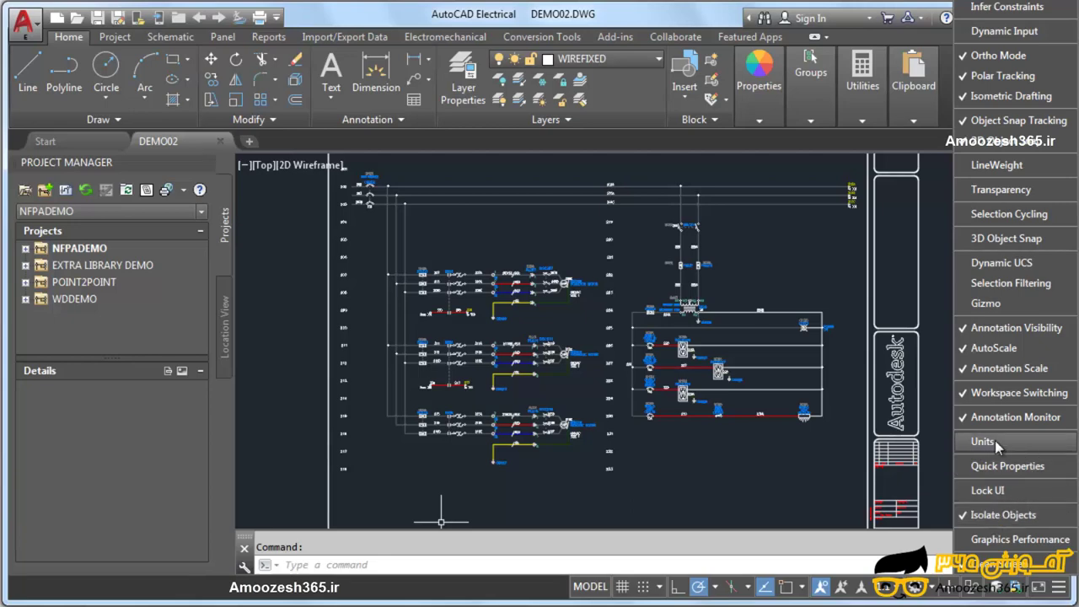
click(995, 440)
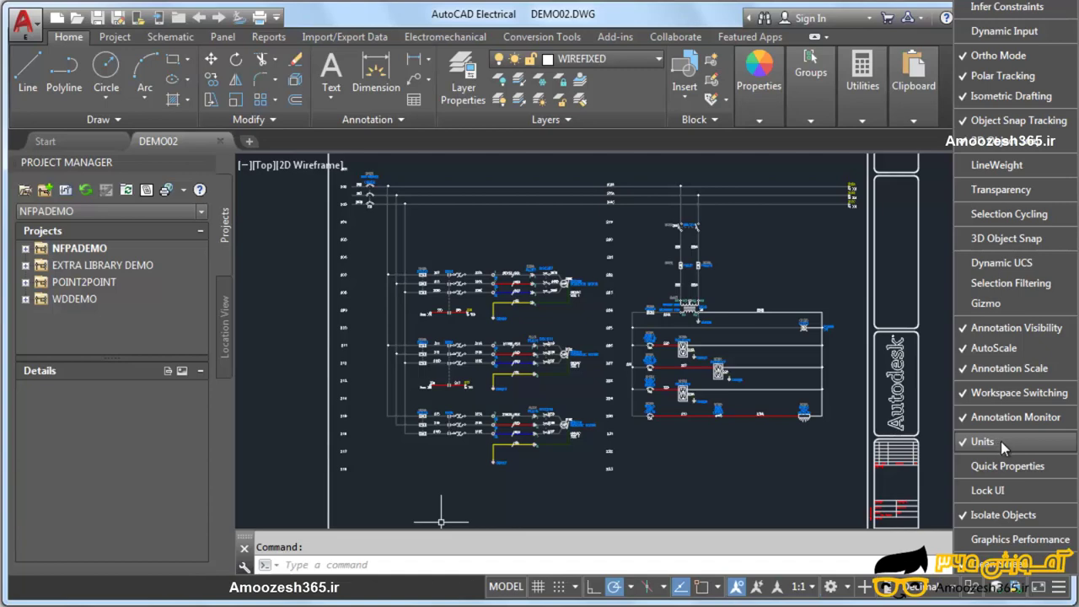
click(987, 305)
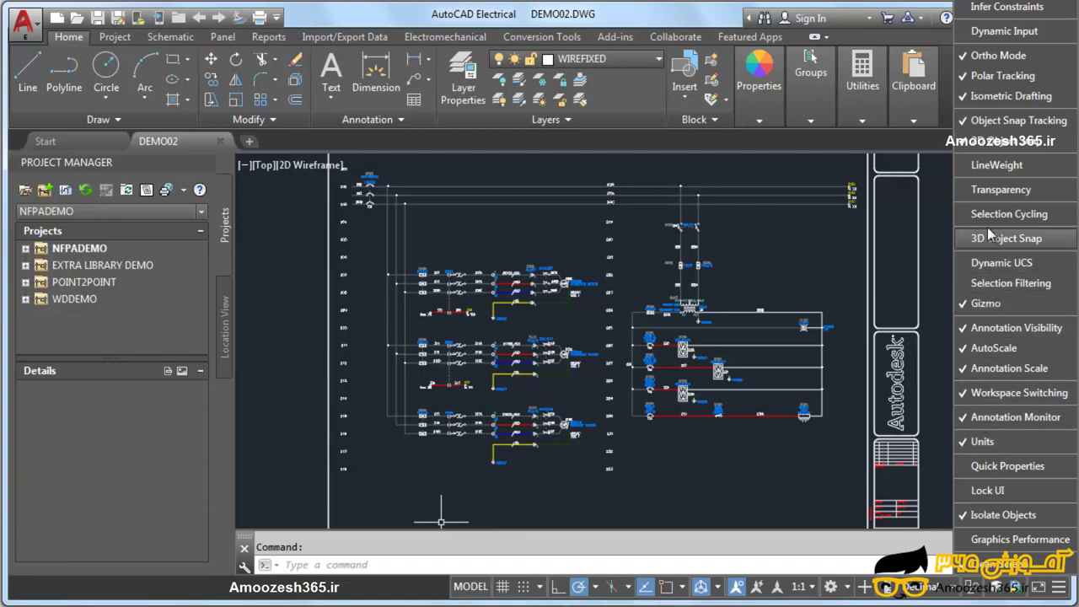
click(987, 192)
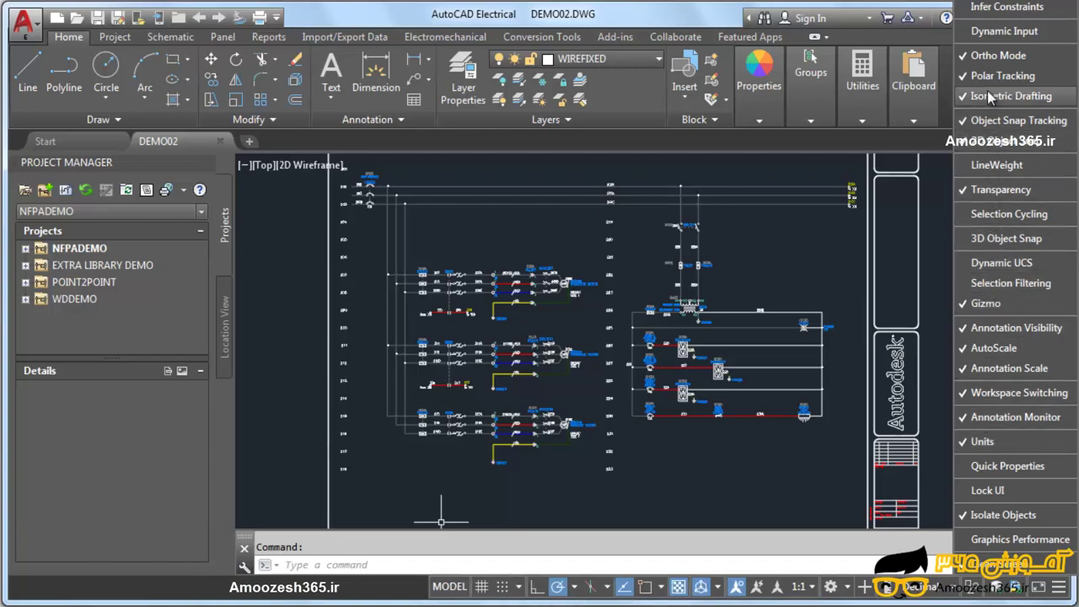
click(1008, 34)
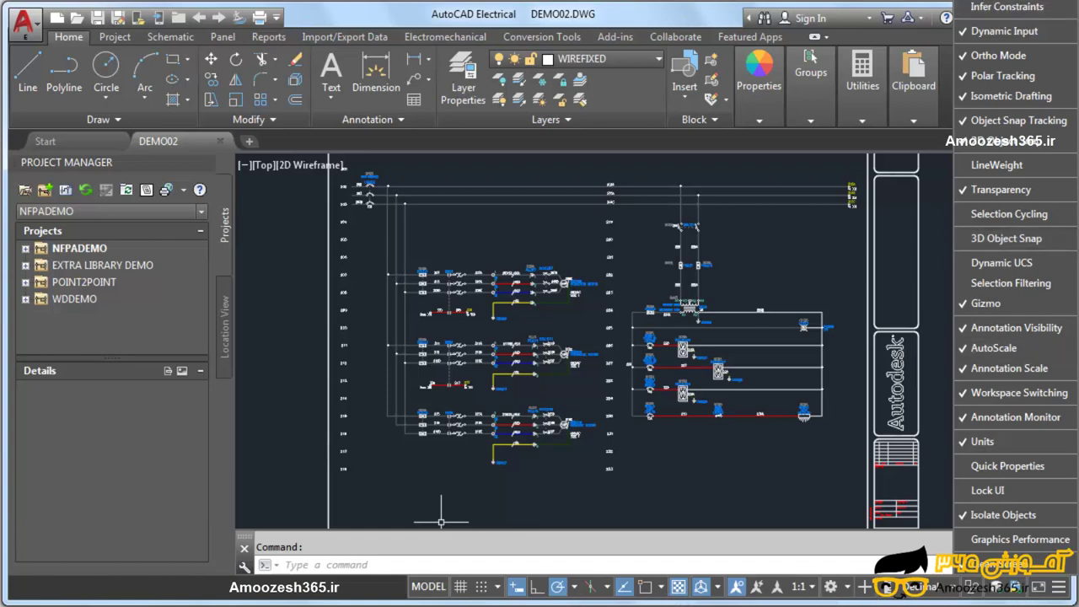
- Uncheck Transparency, Dynamic Input, Gizmo and Units to remove them from the status bar
click(998, 194)
click(992, 31)
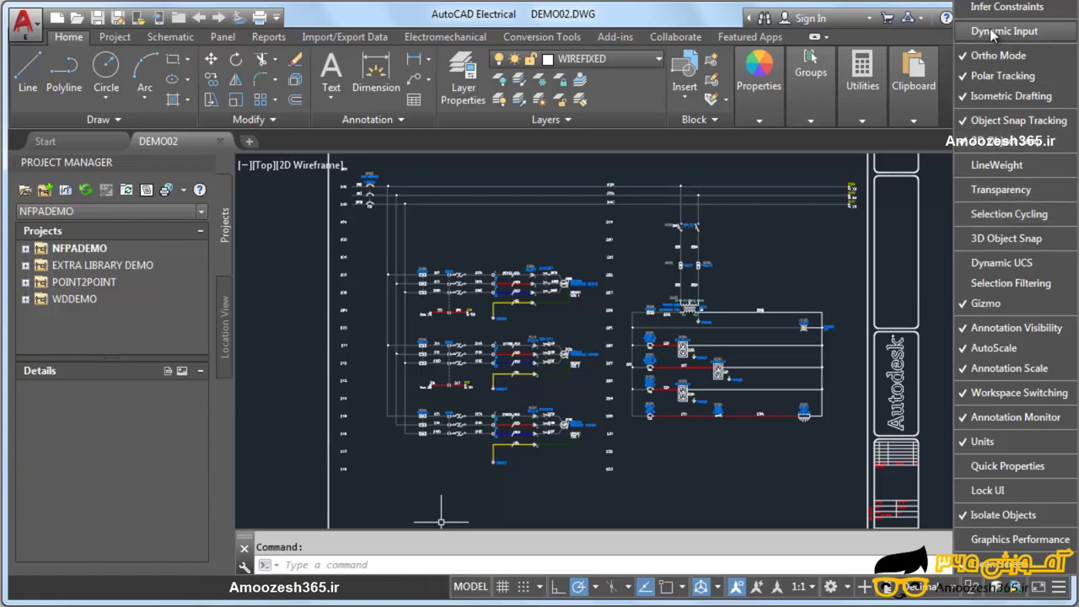
click(991, 303)
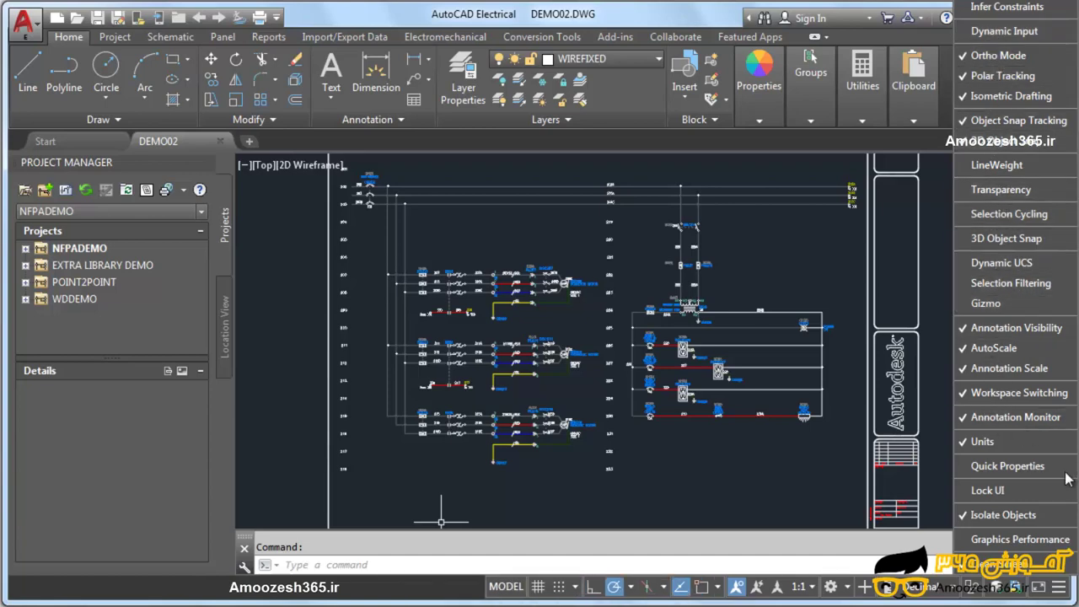
click(1002, 442)
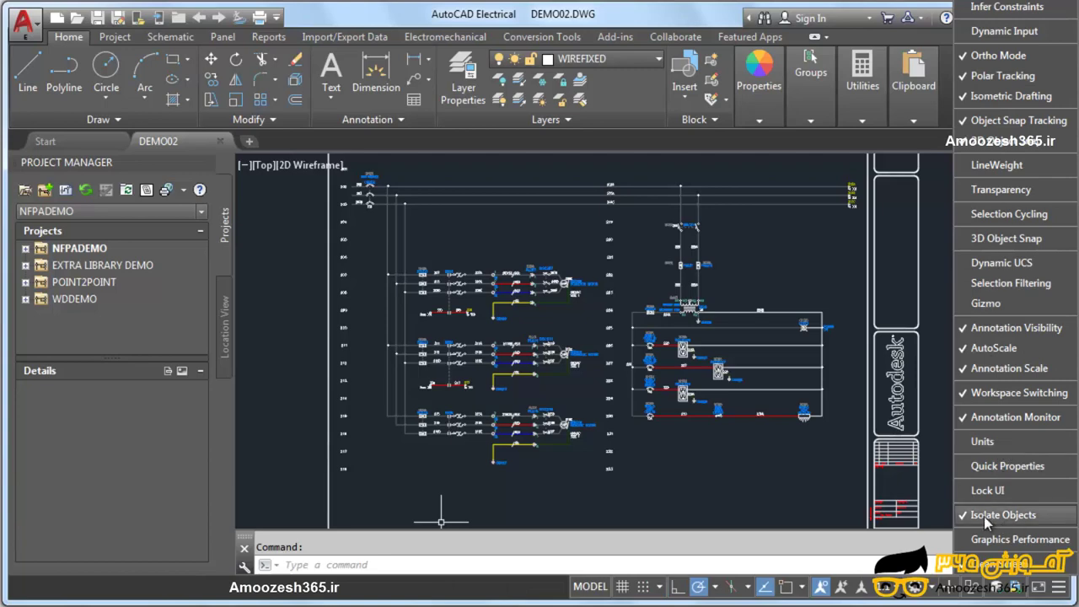
- Close the status bar Customization list
click(1059, 588)
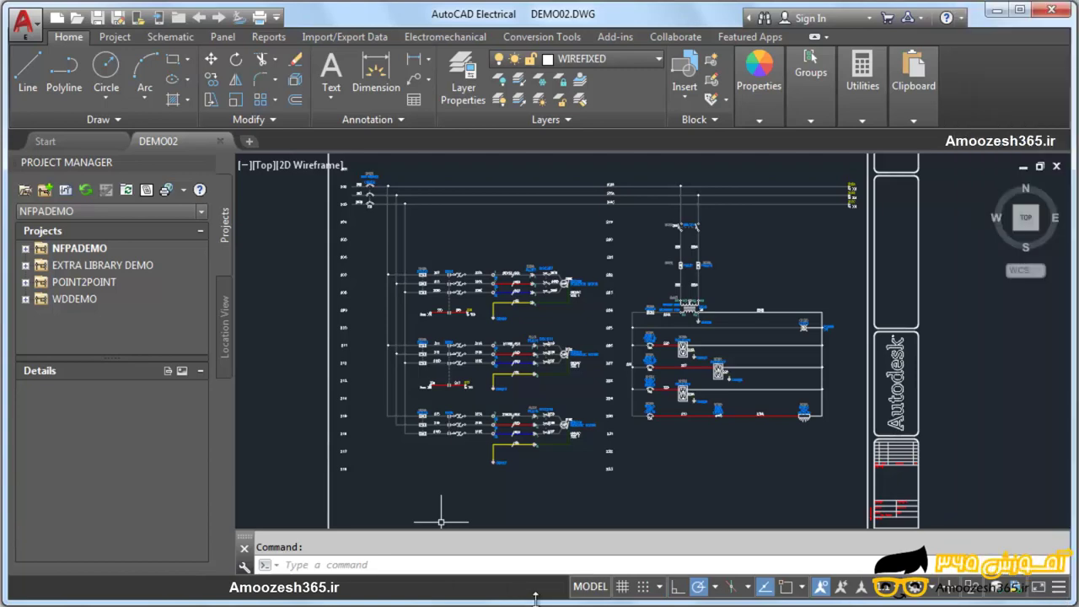